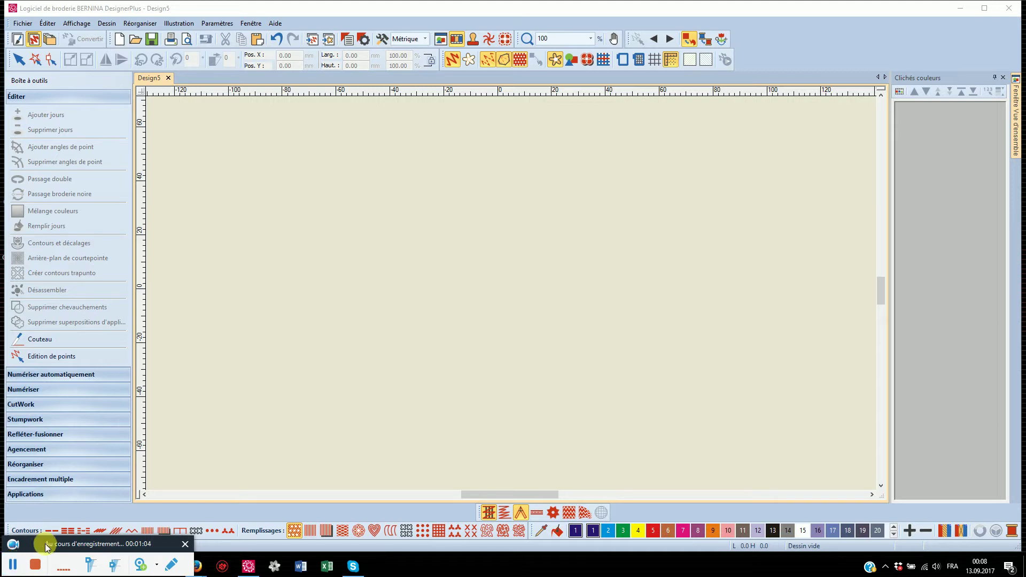
Display the embroidery hoop and set it to BERNINA moyenne cadre, 130 x 100.
{"action": "left_click", "coordinate": [623, 62]}
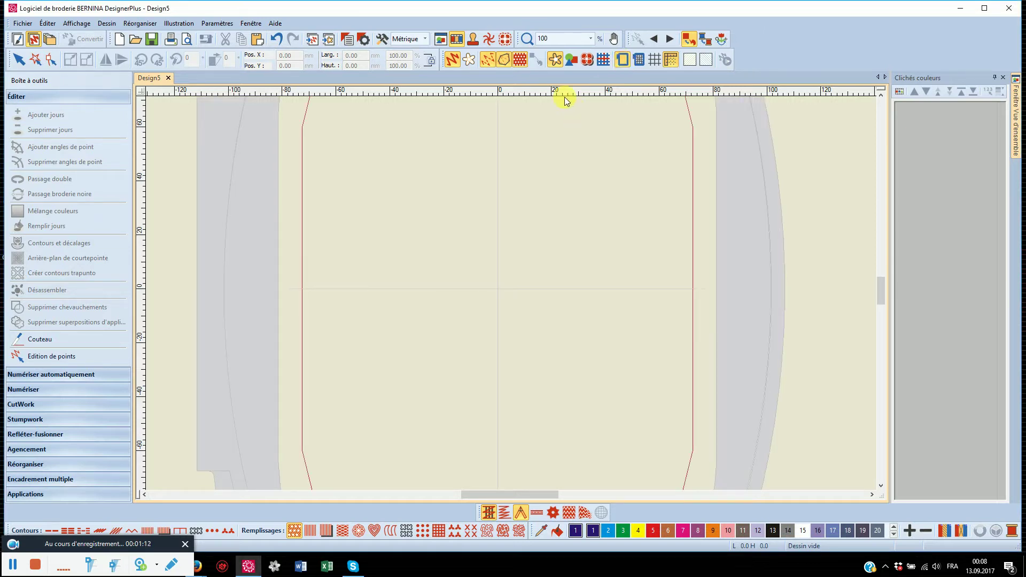
{"action": "scroll", "coordinate": [554, 135], "scroll_direction": "down", "scroll_amount": 1}
{"action": "scroll", "coordinate": [511, 298], "scroll_direction": "down", "scroll_amount": 1}
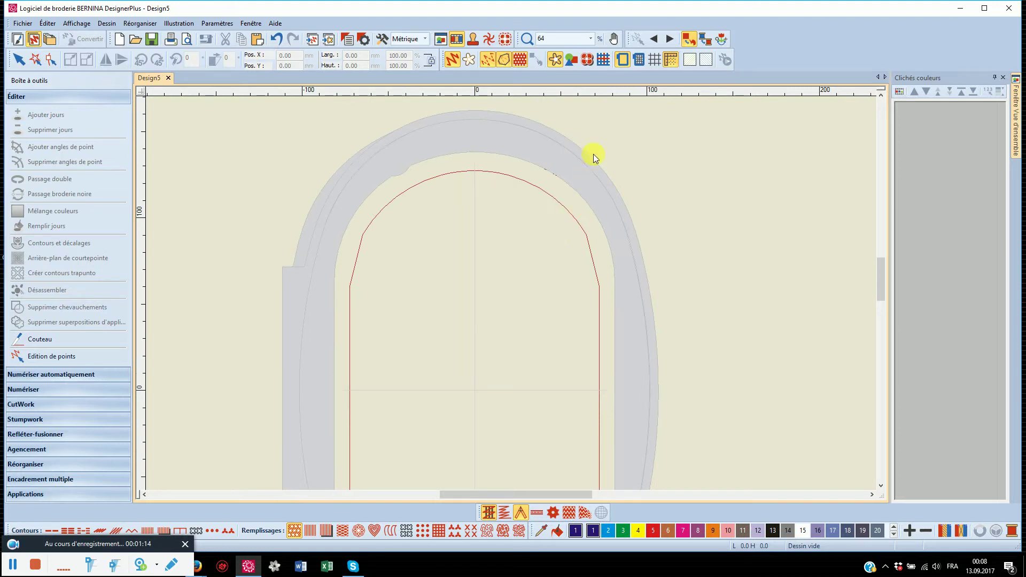
{"action": "right_click", "coordinate": [623, 62]}
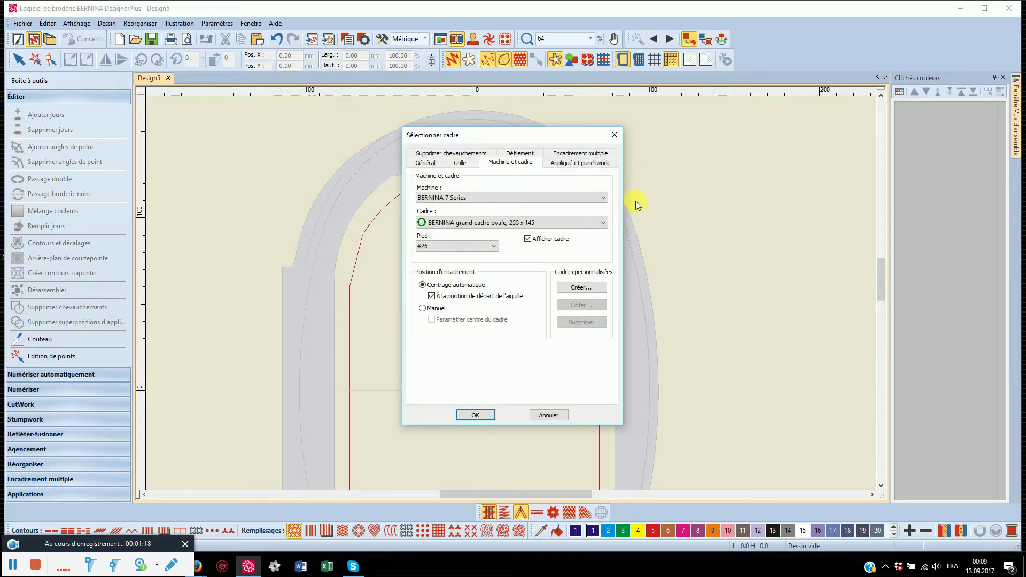
{"action": "left_click", "coordinate": [605, 222]}
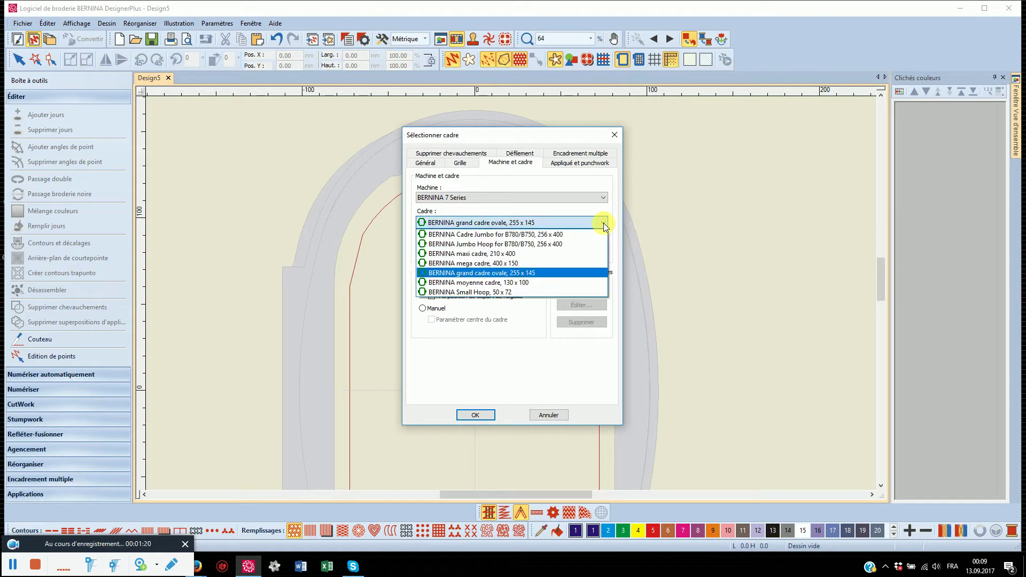
{"action": "left_click", "coordinate": [532, 286]}
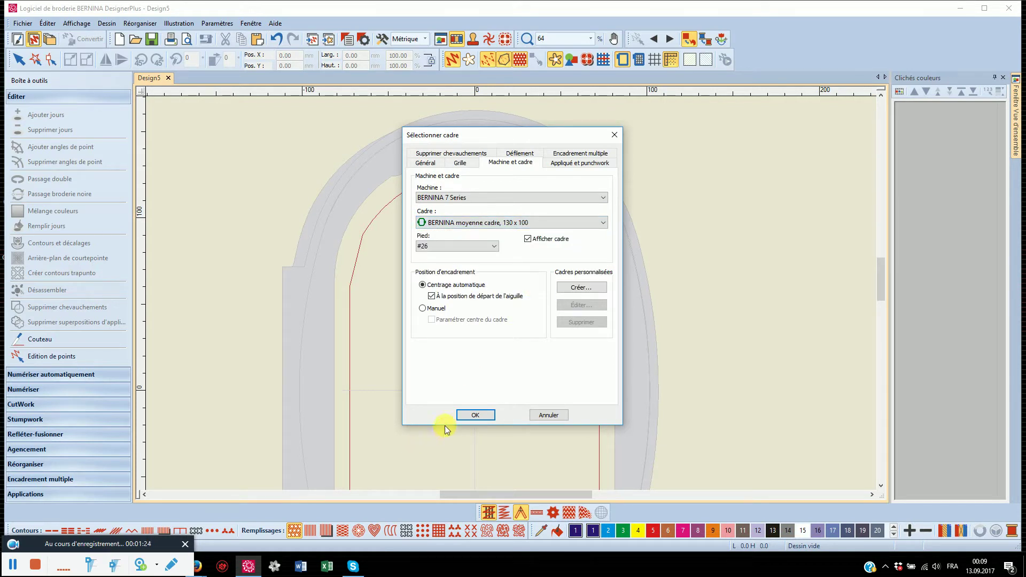
{"action": "left_click", "coordinate": [466, 413]}
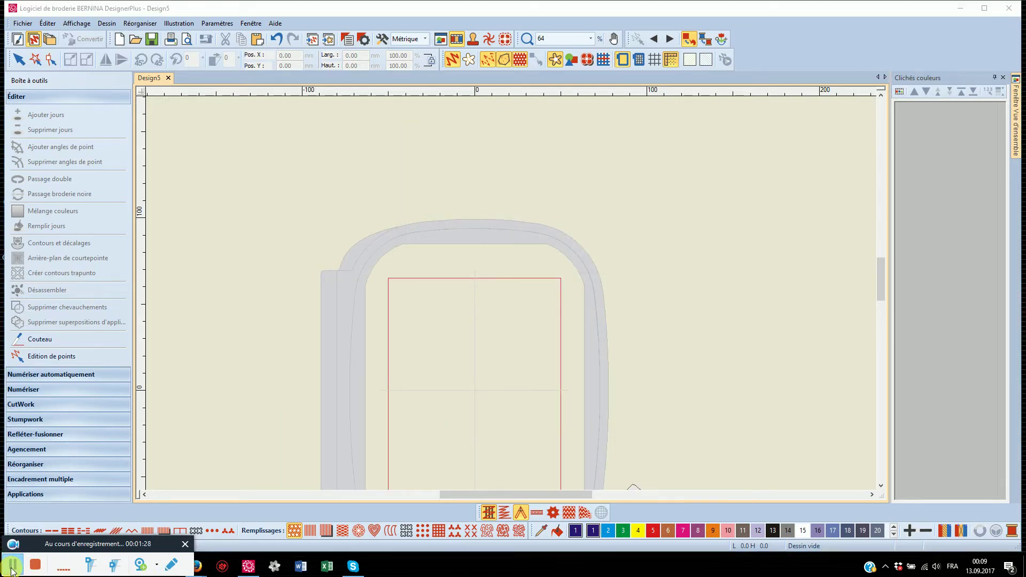
Start inserting an illustration and browse to the Artwork folder of BERNINA 8 Pictures in the public images on drive C.
{"action": "left_click", "coordinate": [328, 40]}
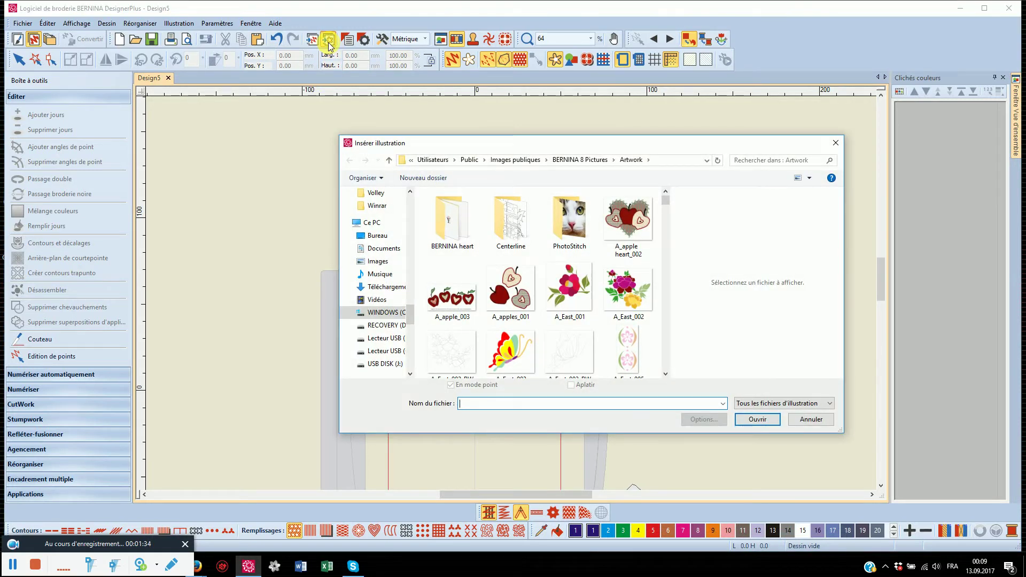
{"action": "left_click", "coordinate": [376, 313]}
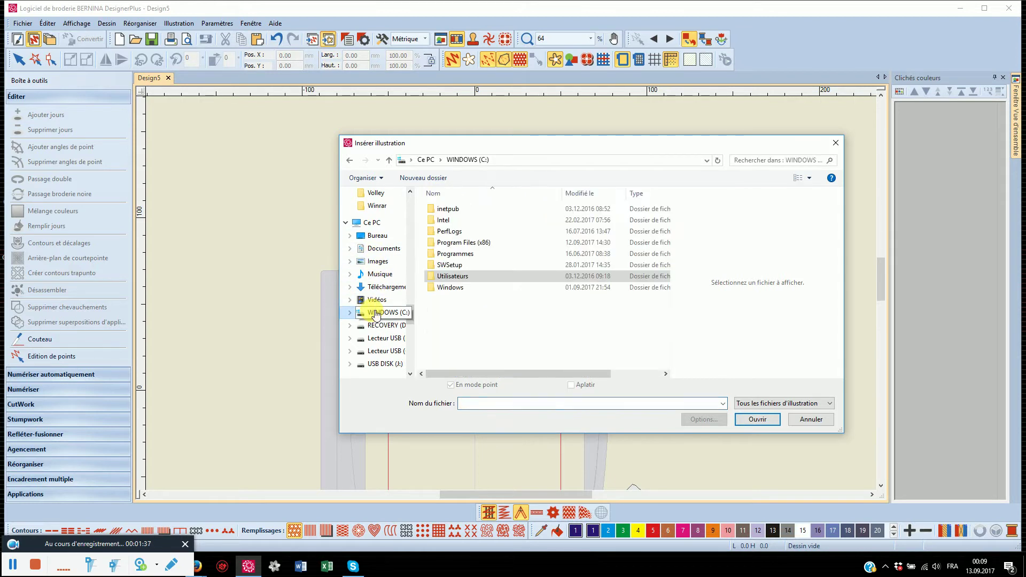
{"action": "double_click", "coordinate": [434, 277]}
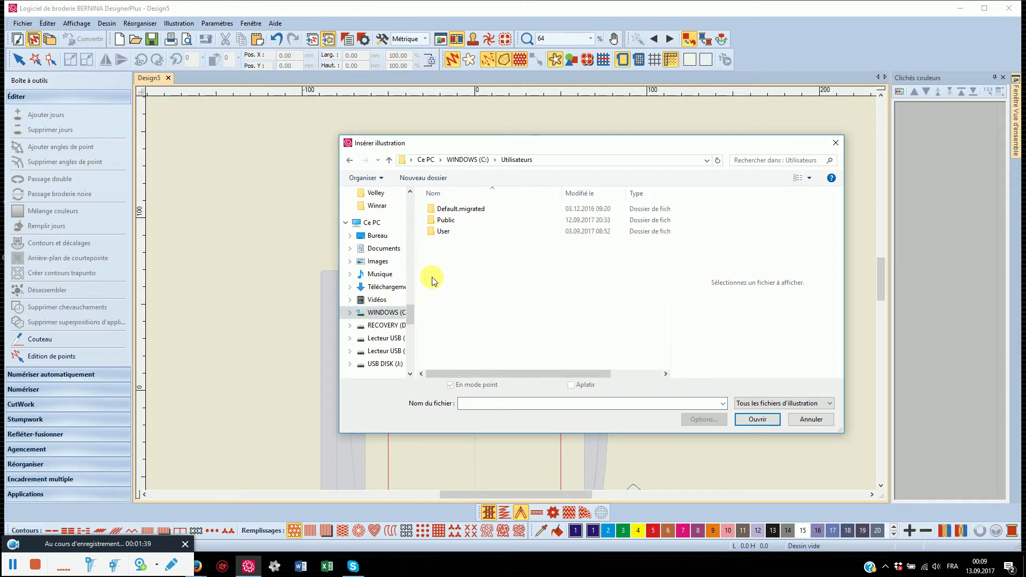
{"action": "left_click", "coordinate": [436, 220]}
{"action": "double_click", "coordinate": [436, 220]}
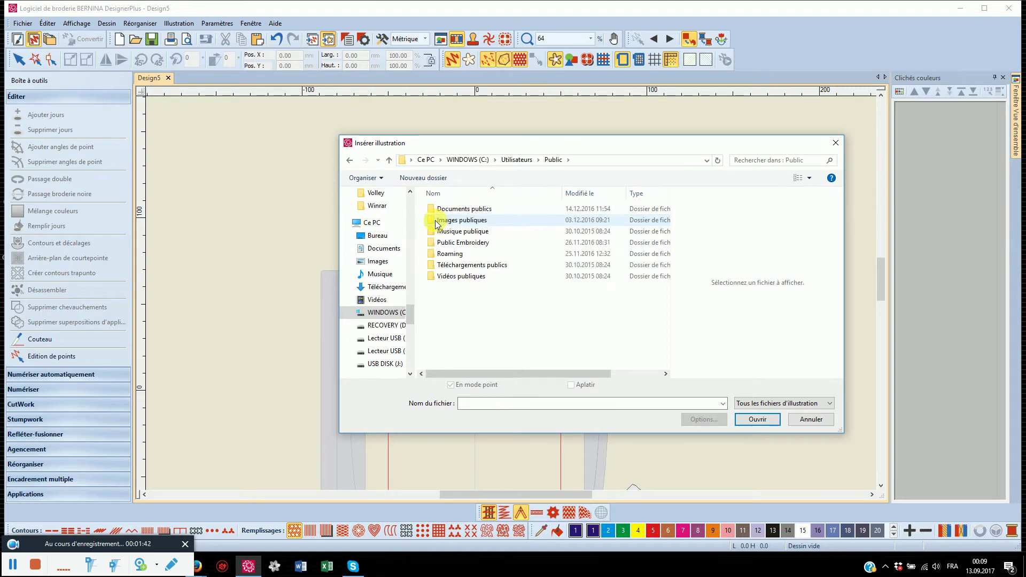
{"action": "double_click", "coordinate": [434, 219]}
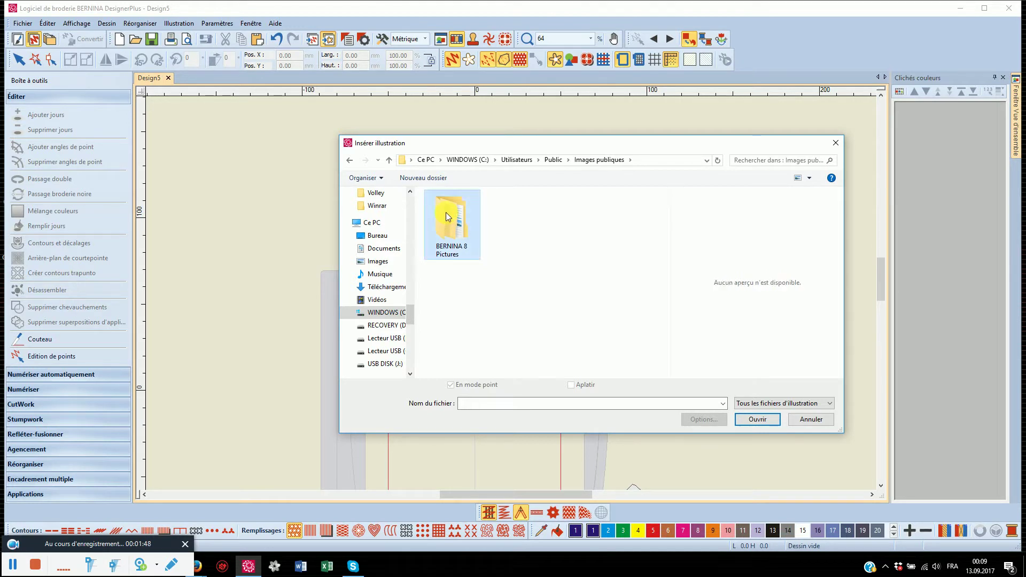
{"action": "double_click", "coordinate": [446, 213]}
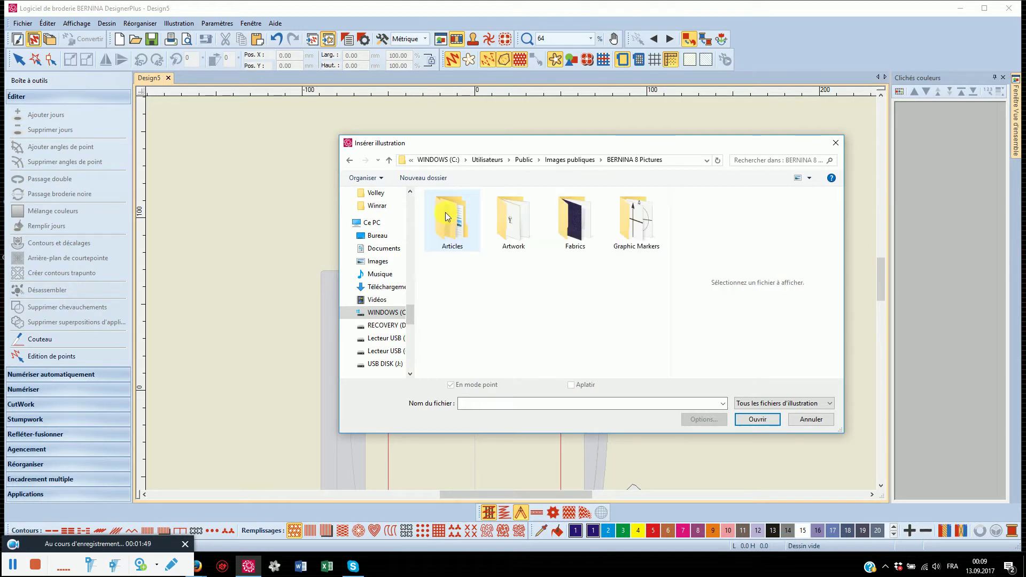
{"action": "double_click", "coordinate": [514, 216]}
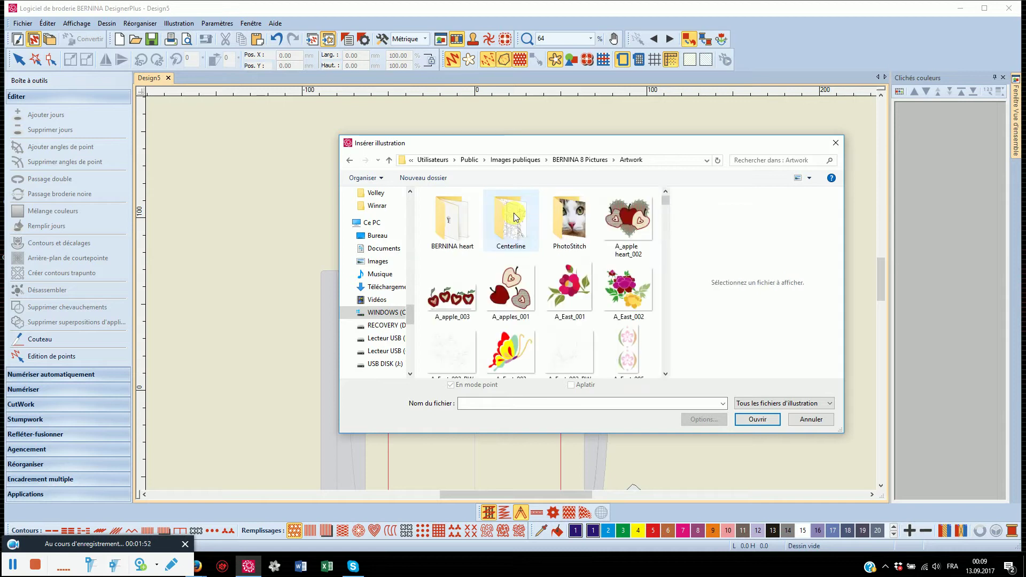
Find the Coffee picture in the Artwork folder and insert it into the design.
{"action": "left_click", "coordinate": [9, 565]}
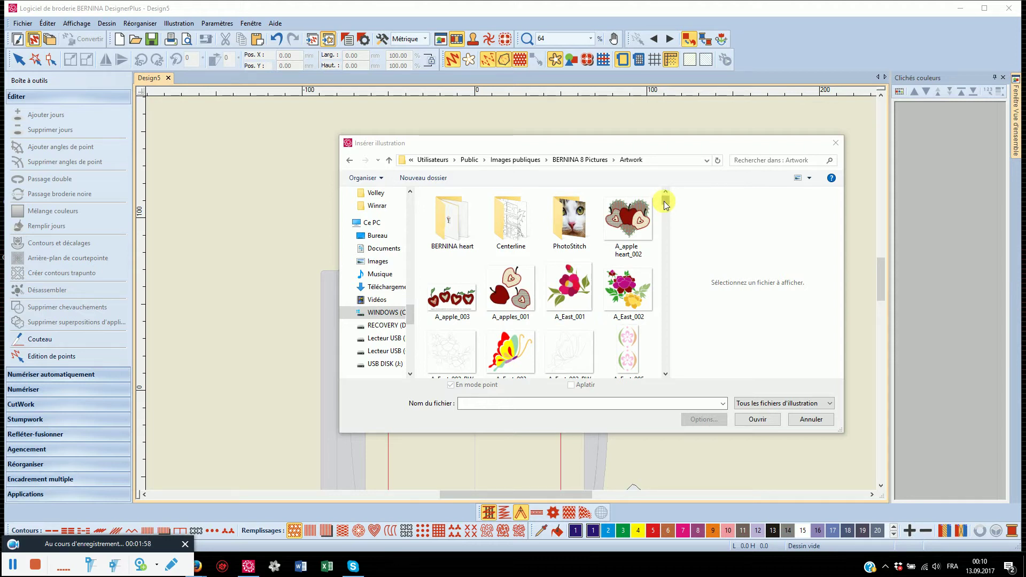
{"action": "scroll", "coordinate": [666, 204], "scroll_direction": "down", "scroll_amount": 5}
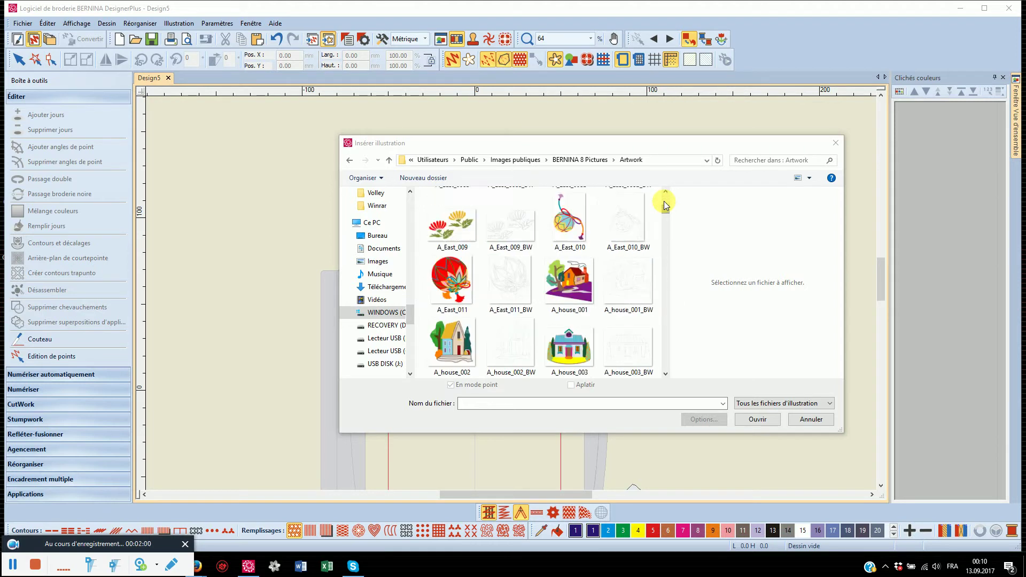
{"action": "scroll", "coordinate": [665, 205], "scroll_direction": "down", "scroll_amount": 10}
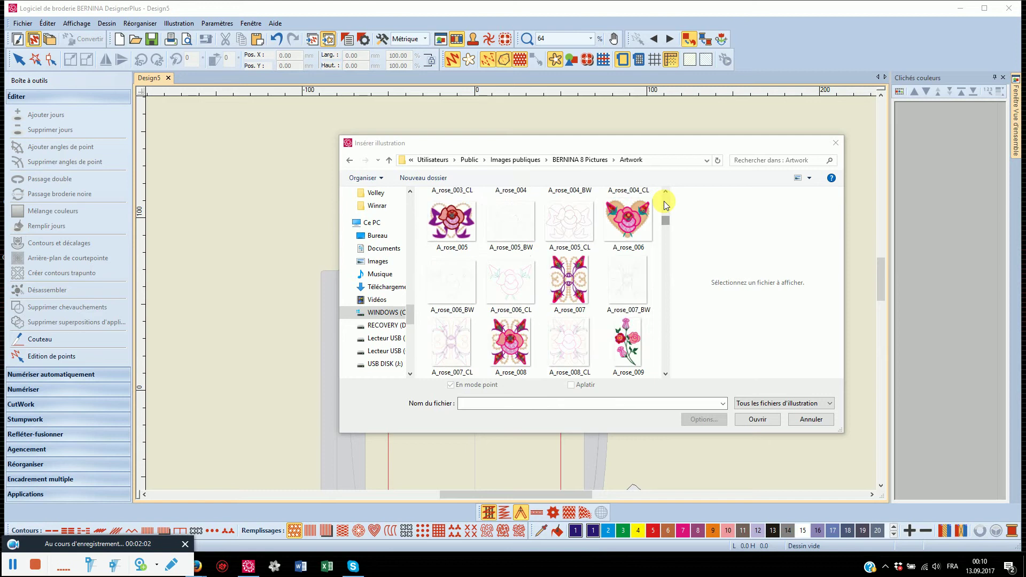
{"action": "scroll", "coordinate": [664, 200], "scroll_direction": "down", "scroll_amount": 4}
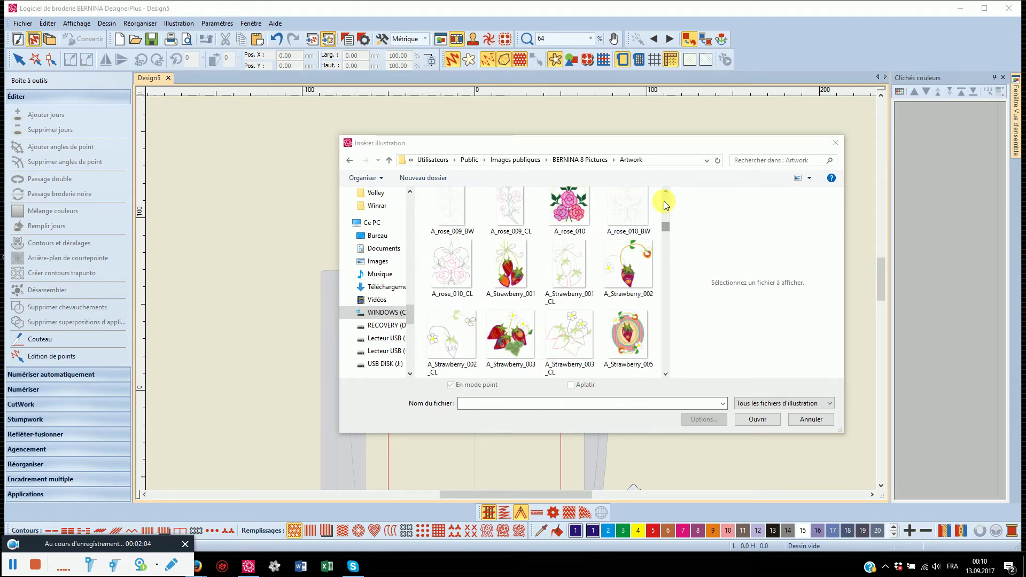
{"action": "scroll", "coordinate": [665, 204], "scroll_direction": "down", "scroll_amount": 2}
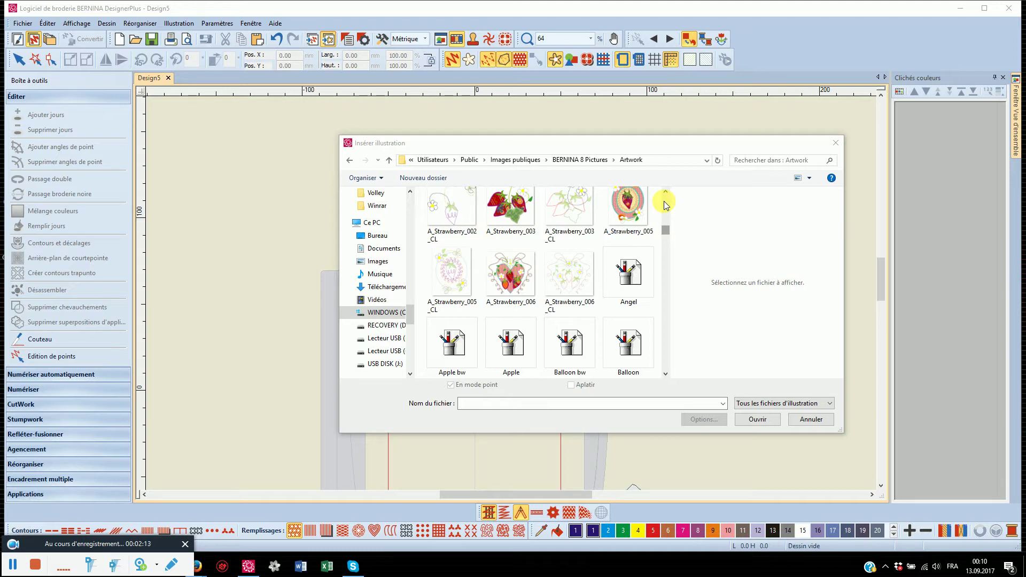
{"action": "scroll", "coordinate": [665, 205], "scroll_direction": "down", "scroll_amount": 6}
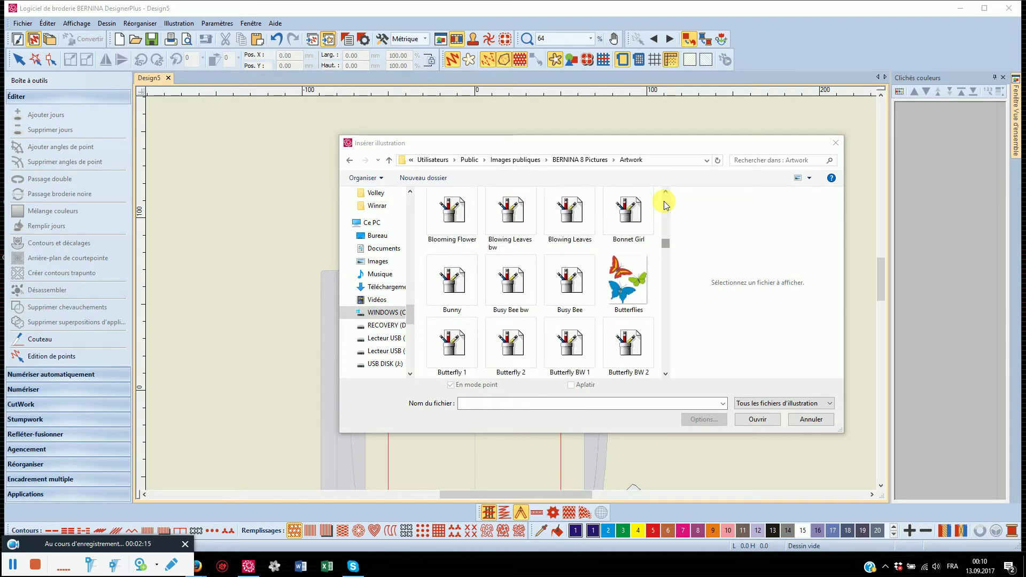
{"action": "scroll", "coordinate": [665, 205], "scroll_direction": "down", "scroll_amount": 6}
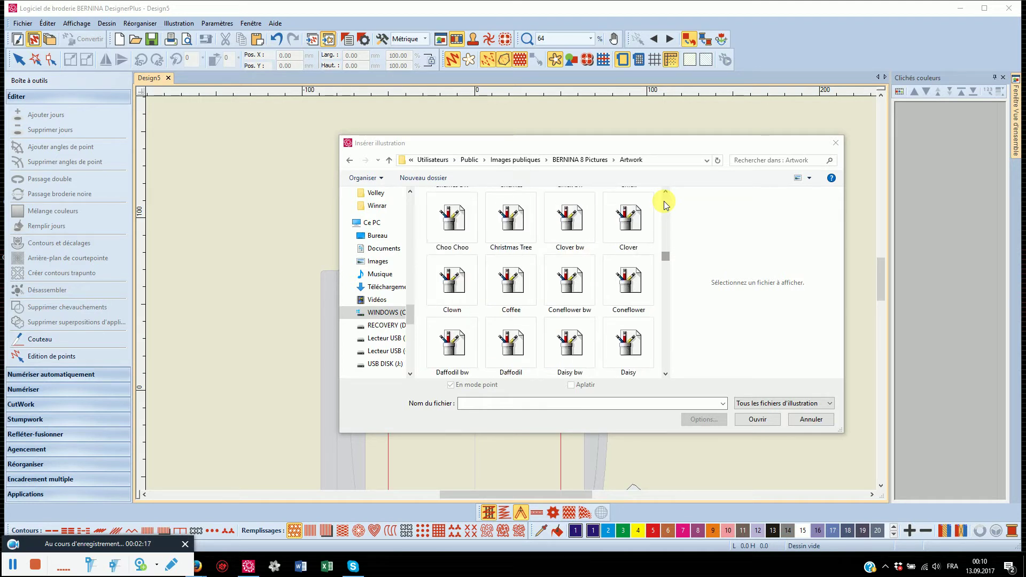
{"action": "double_click", "coordinate": [516, 293]}
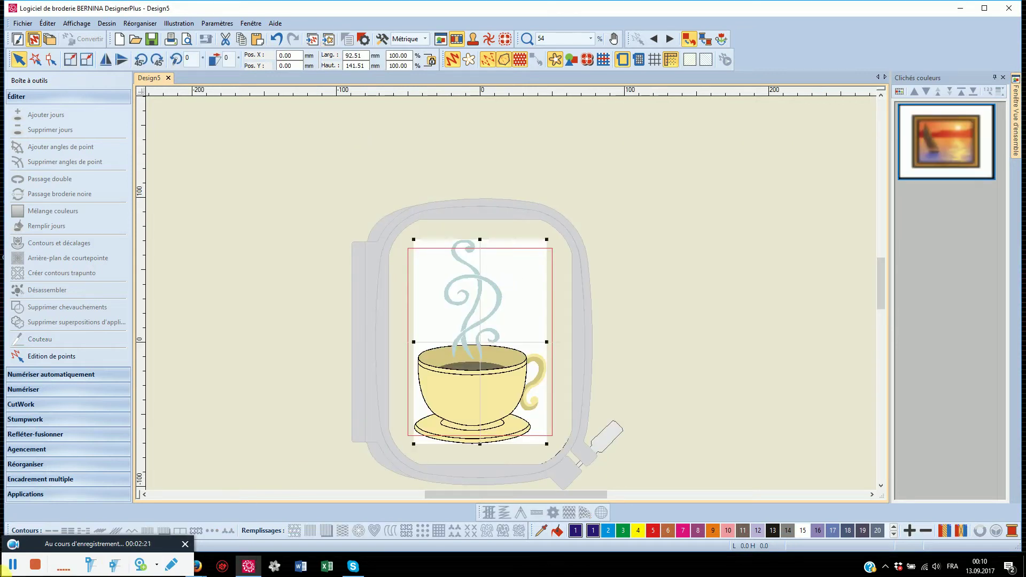
{"action": "left_click", "coordinate": [13, 566]}
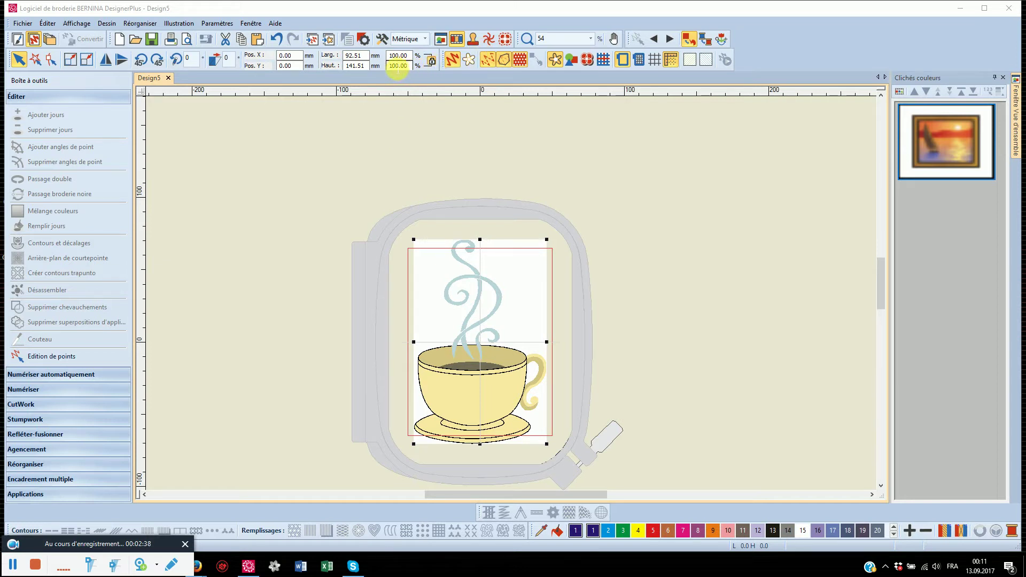
Scale the coffee cup illustration proportionally to 90% so that it fits inside the hoop's stitching area.
{"action": "left_click", "coordinate": [395, 57]}
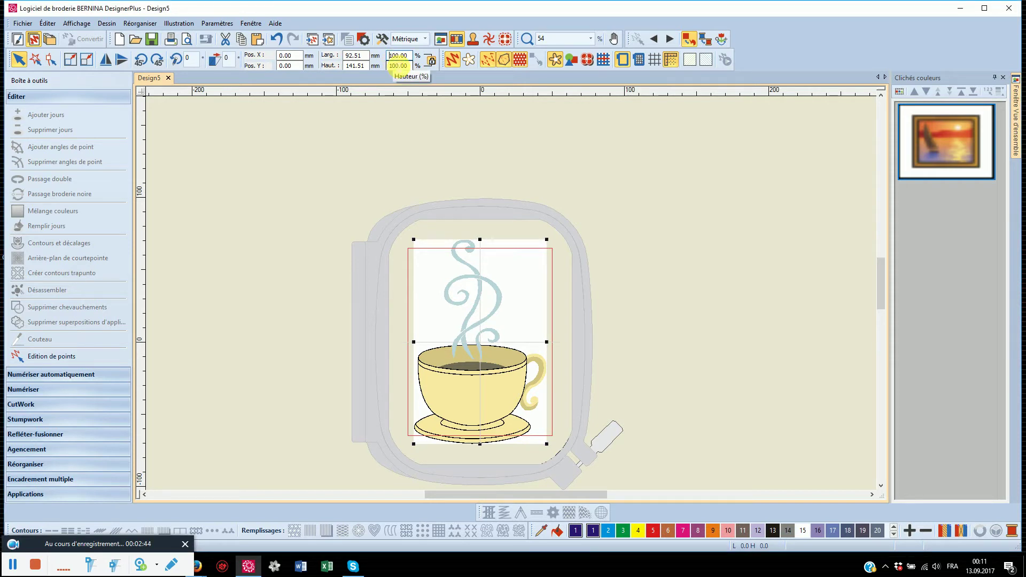
{"action": "key", "text": "Delete"}
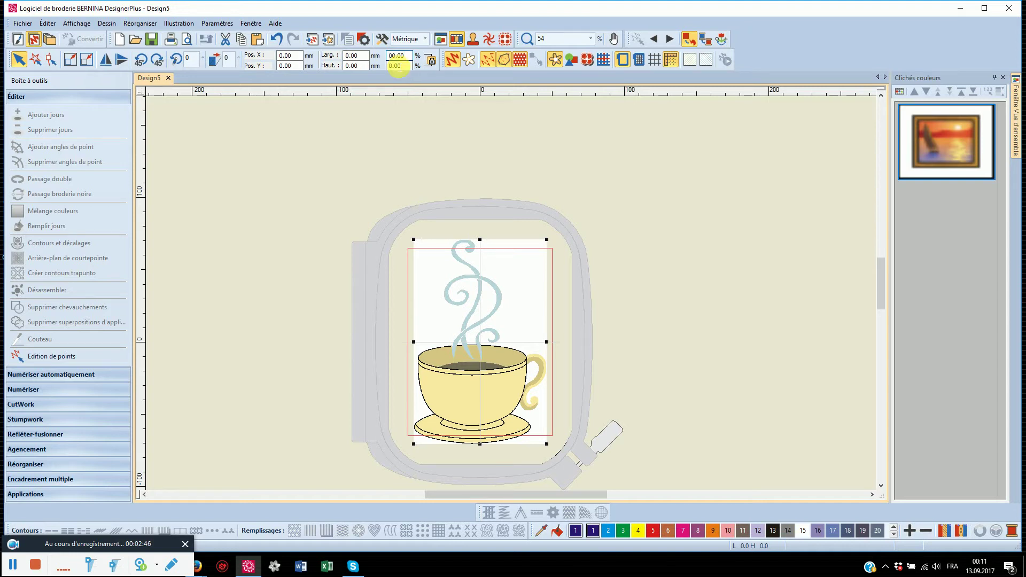
{"action": "type", "text": "9"}
{"action": "left_click", "coordinate": [398, 65]}
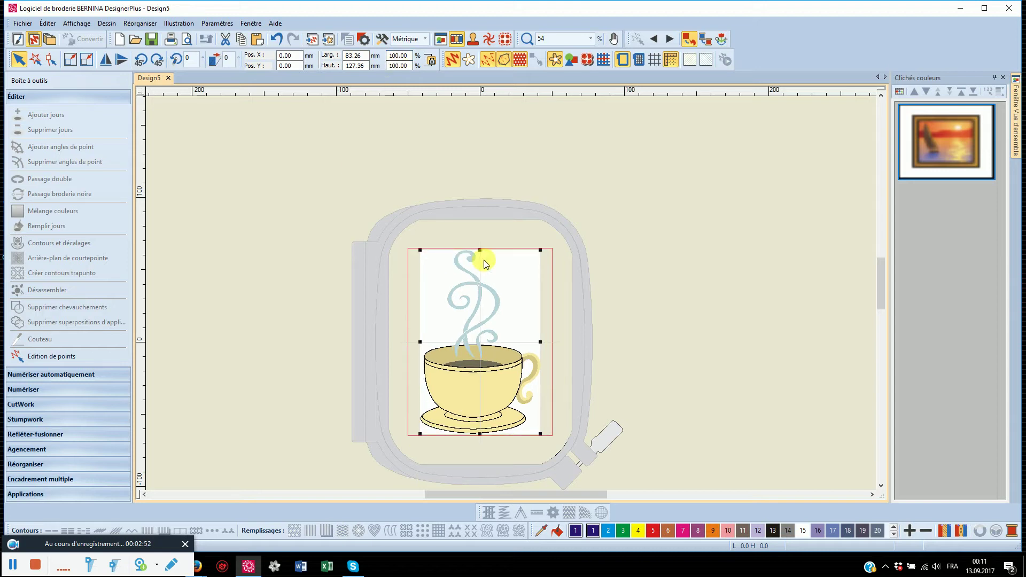
{"action": "scroll", "coordinate": [485, 278], "scroll_direction": "up", "scroll_amount": 2}
{"action": "scroll", "coordinate": [511, 293], "scroll_direction": "up", "scroll_amount": 3}
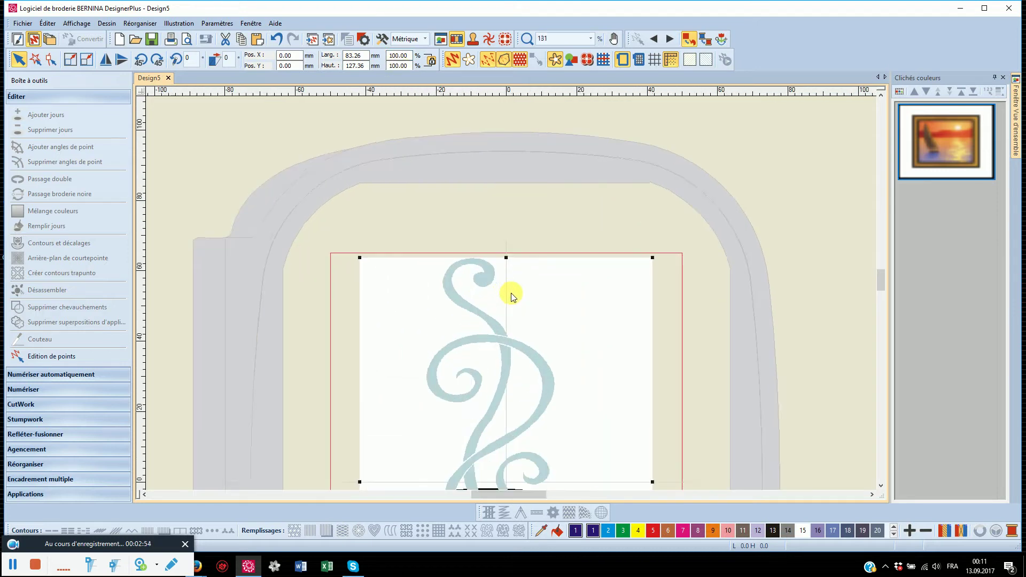
{"action": "scroll", "coordinate": [512, 293], "scroll_direction": "down", "scroll_amount": 3}
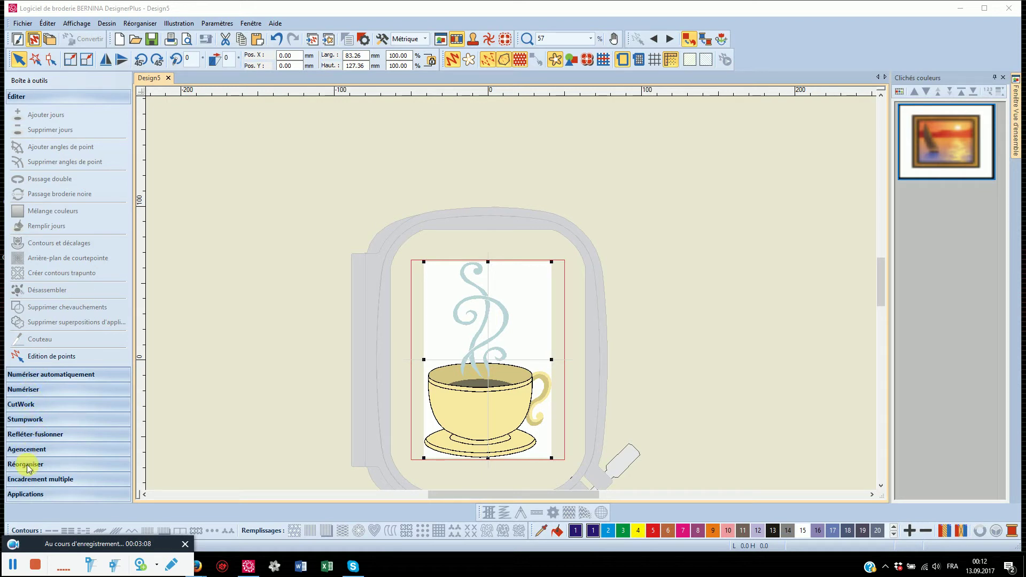
Auto-digitize the coffee cup illustration, reducing it to 6 colours and keeping the proposed thread colours and satin fill for details.
{"action": "left_click", "coordinate": [44, 375]}
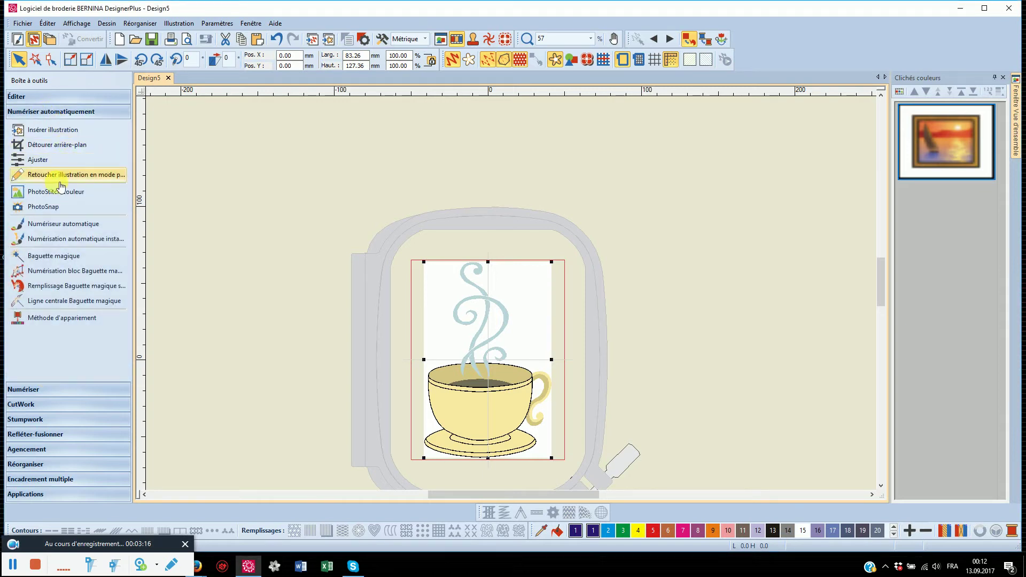
{"action": "left_click", "coordinate": [42, 225]}
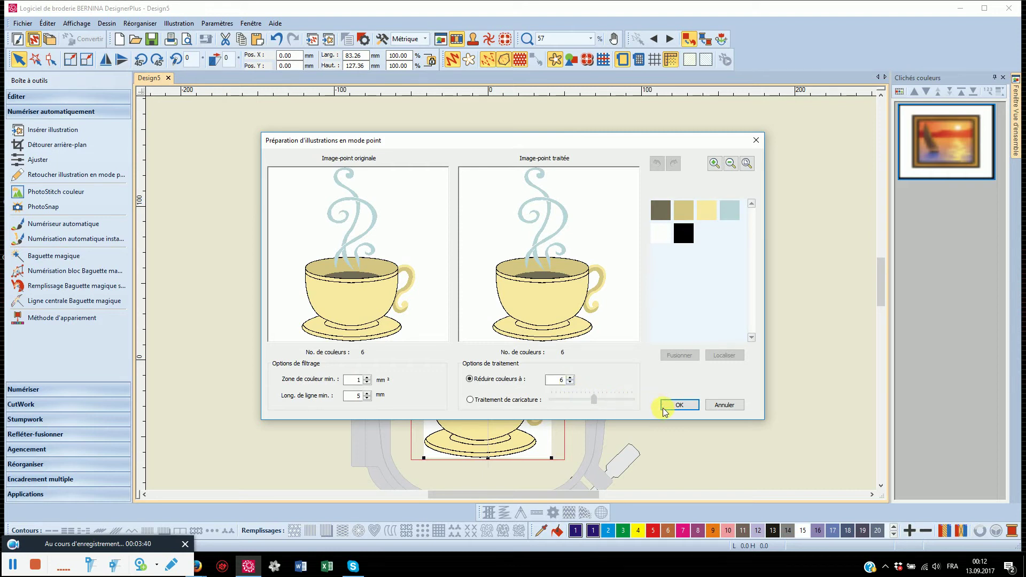
{"action": "left_click", "coordinate": [678, 406]}
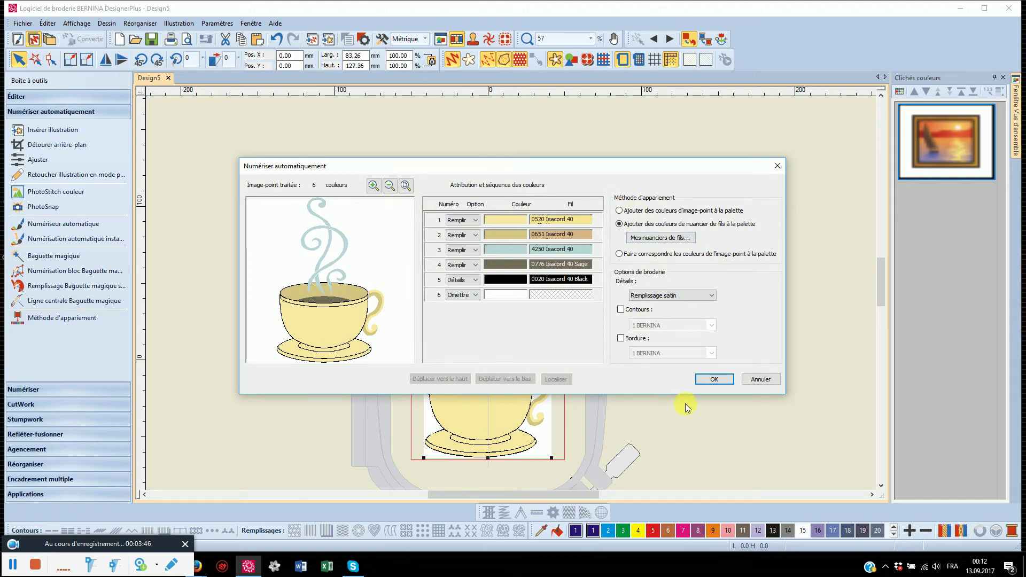
{"action": "left_click", "coordinate": [710, 379]}
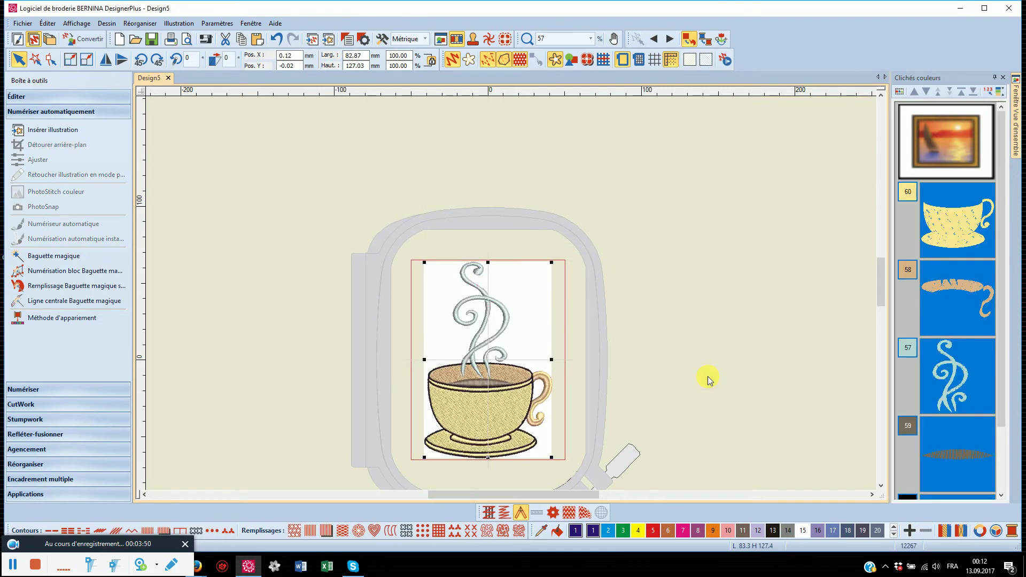
{"action": "scroll", "coordinate": [515, 290], "scroll_direction": "up", "scroll_amount": 1}
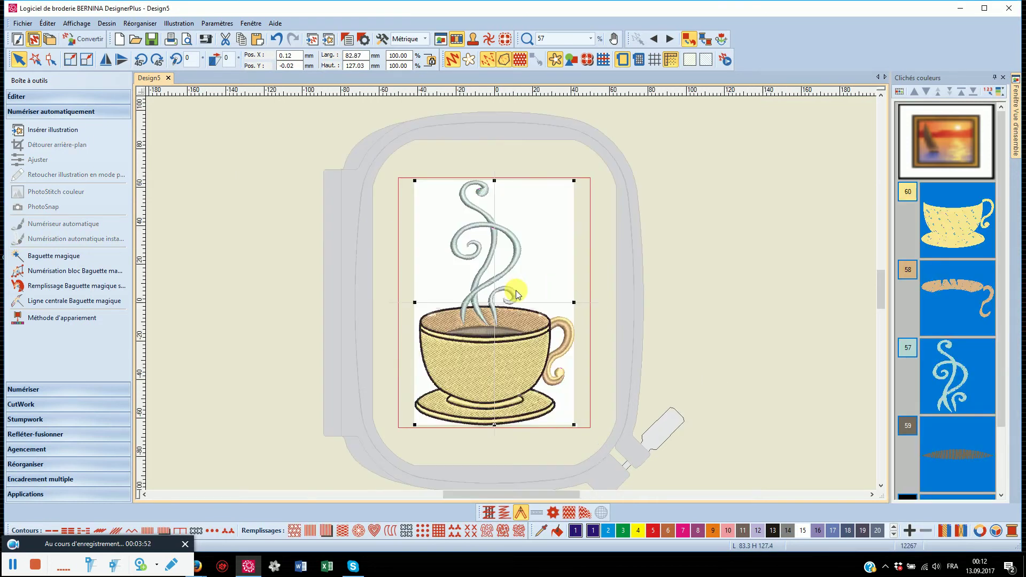
{"action": "scroll", "coordinate": [515, 291], "scroll_direction": "up", "scroll_amount": 2}
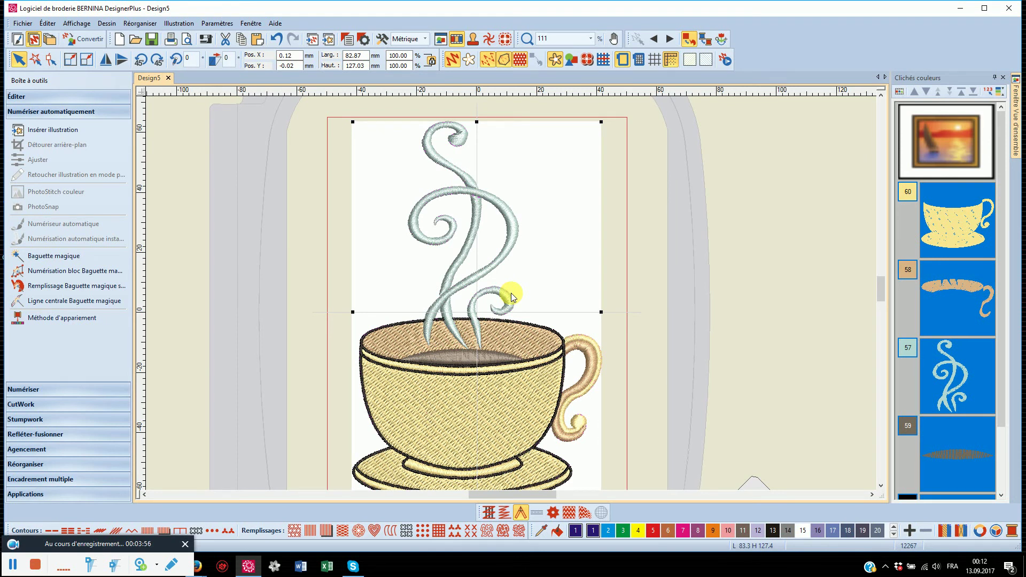
{"action": "scroll", "coordinate": [510, 293], "scroll_direction": "up", "scroll_amount": 2}
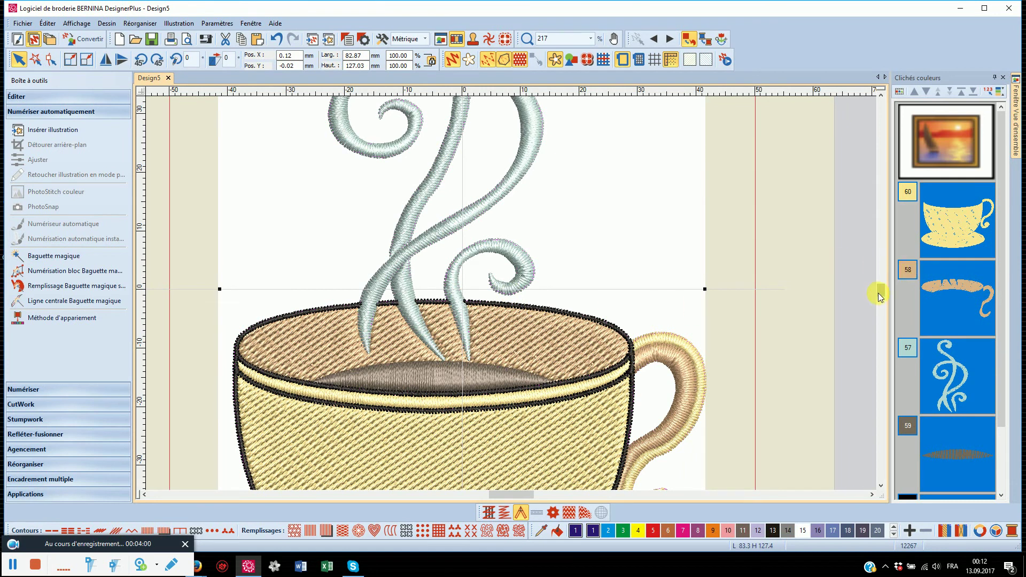
{"action": "left_click_drag", "start_coordinate": [878, 291], "coordinate": [870, 299]}
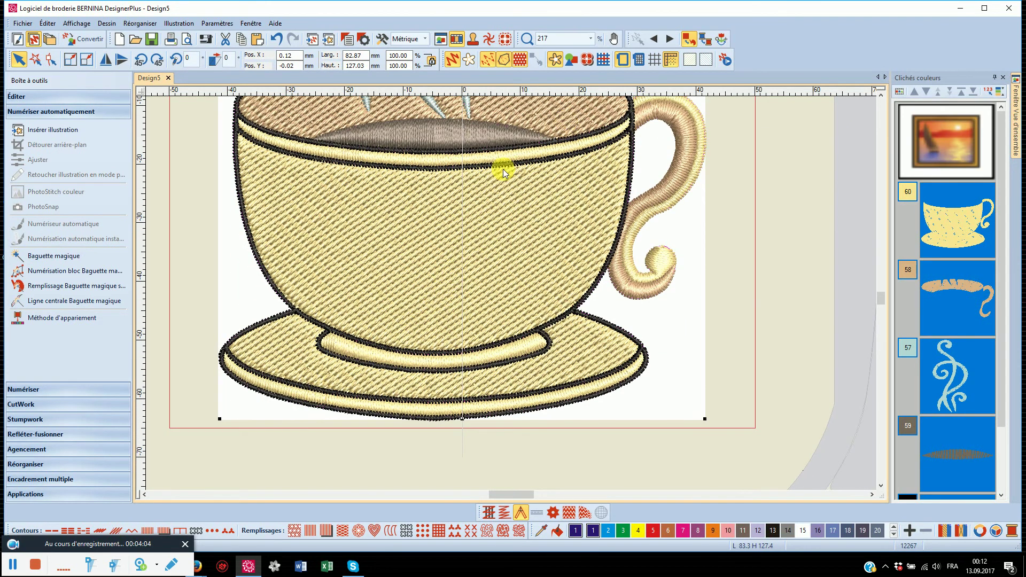
{"action": "scroll", "coordinate": [511, 293], "scroll_direction": "down", "scroll_amount": 3}
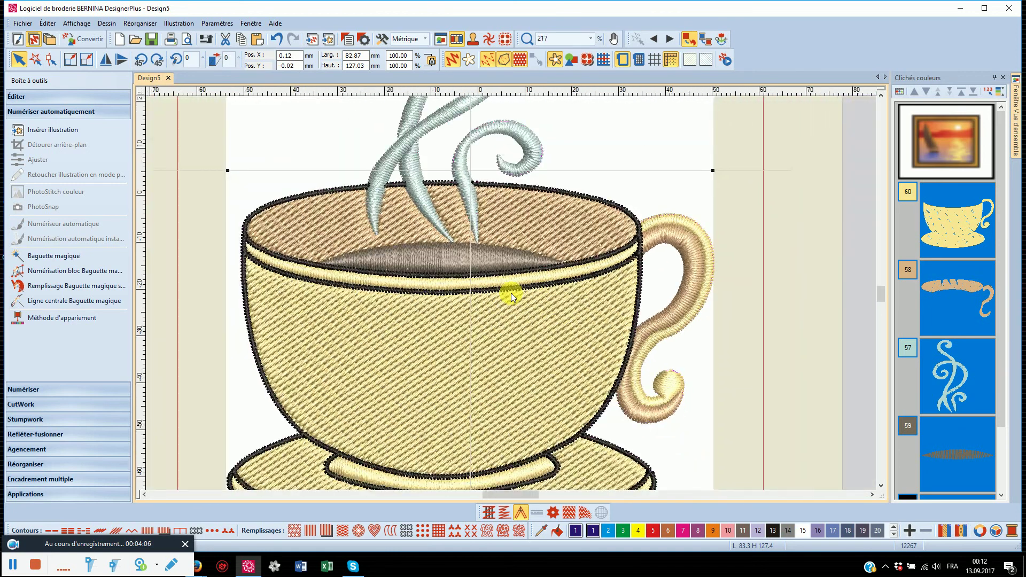
{"action": "scroll", "coordinate": [511, 293], "scroll_direction": "down", "scroll_amount": 5}
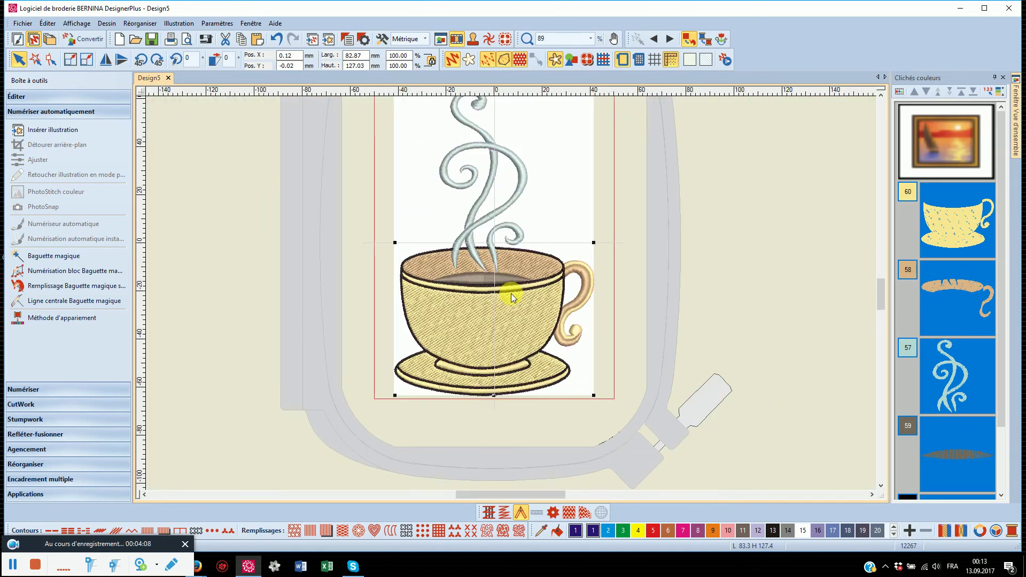
{"action": "left_click", "coordinate": [12, 565]}
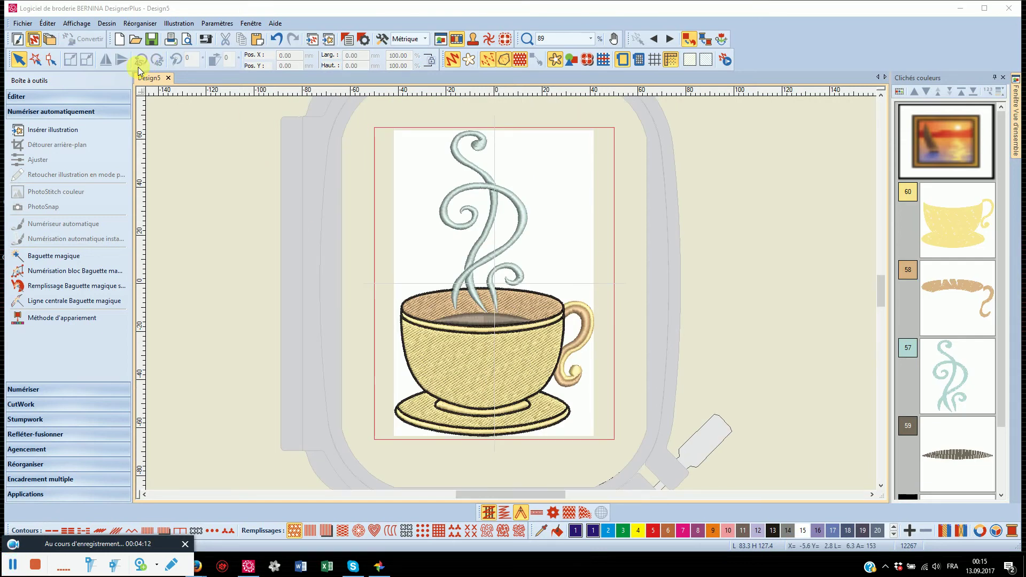
Start saving the design under a new name and browse to the USB drive (H:).
{"action": "left_click", "coordinate": [25, 26]}
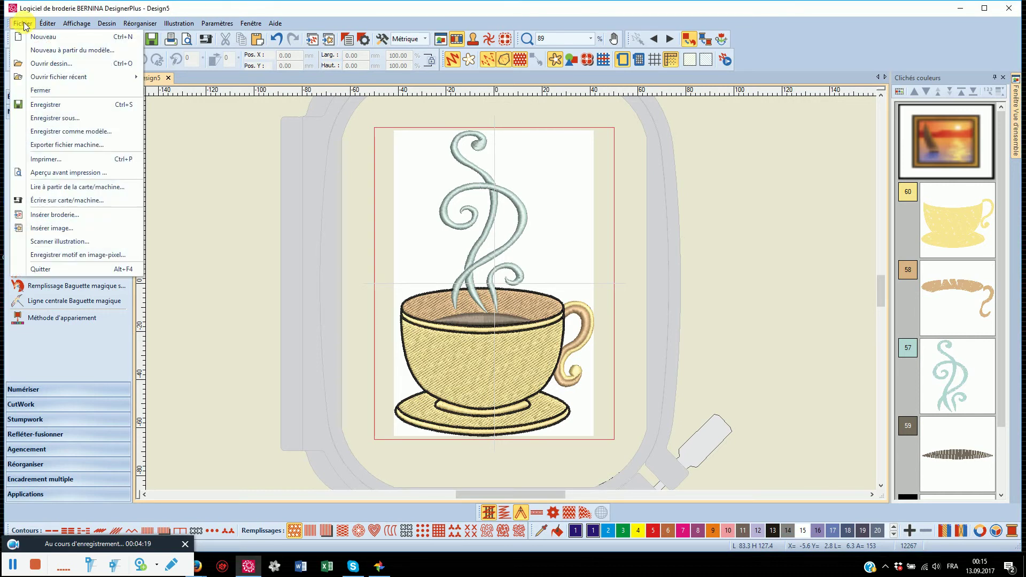
{"action": "left_click", "coordinate": [44, 118]}
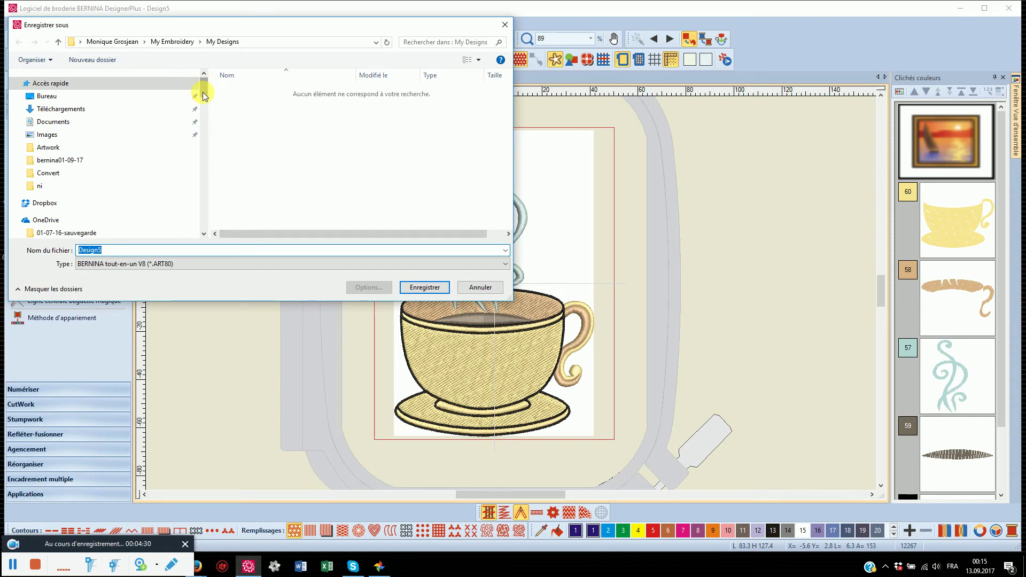
{"action": "left_click_drag", "start_coordinate": [203, 95], "coordinate": [165, 222]}
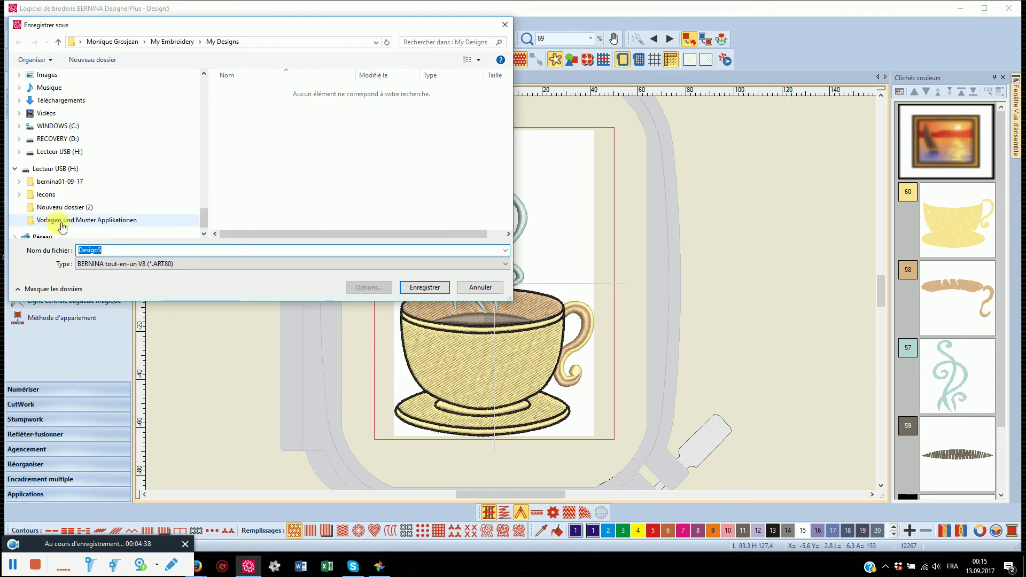
{"action": "left_click", "coordinate": [62, 152]}
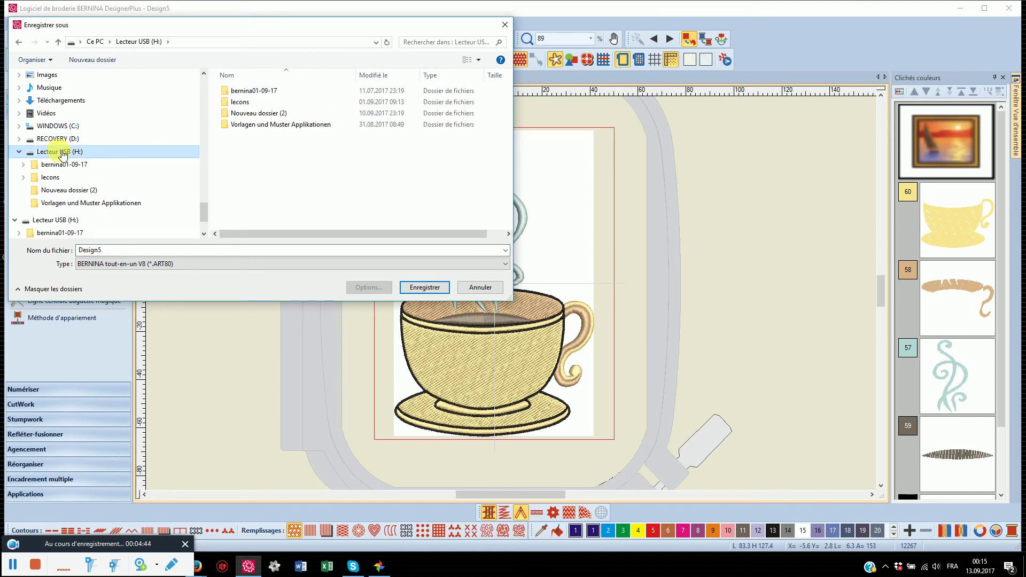
Create a new folder named lecon on the USB drive and open it as the save location.
{"action": "right_click", "coordinate": [263, 172]}
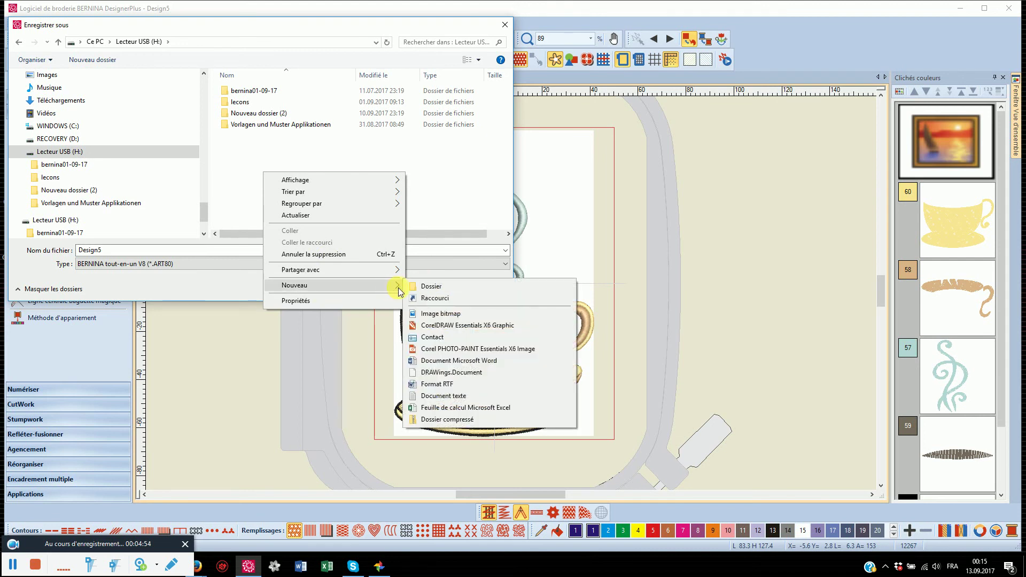
{"action": "left_click", "coordinate": [425, 287]}
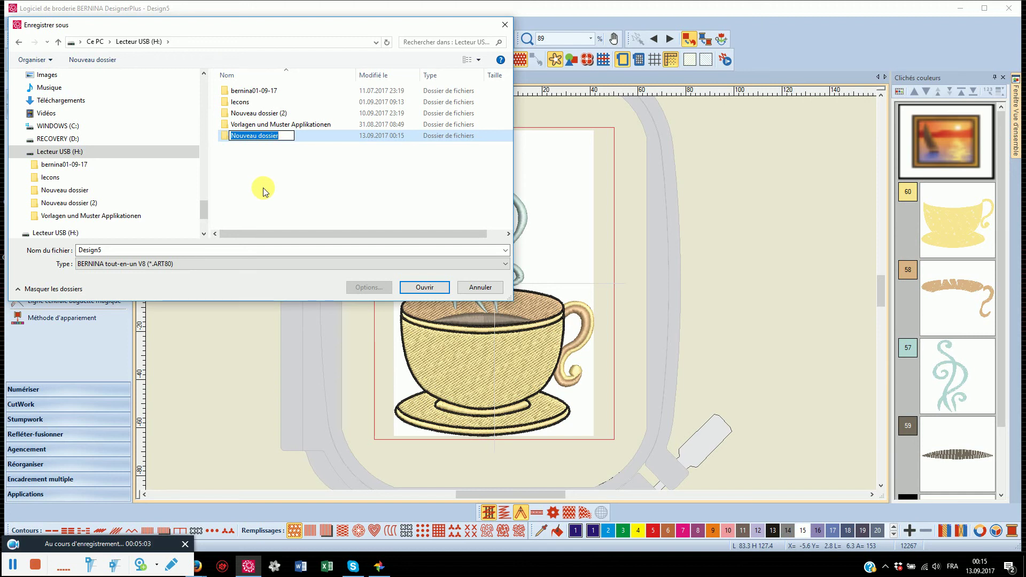
{"action": "key", "text": "BackSpace"}
{"action": "type", "text": "leco"}
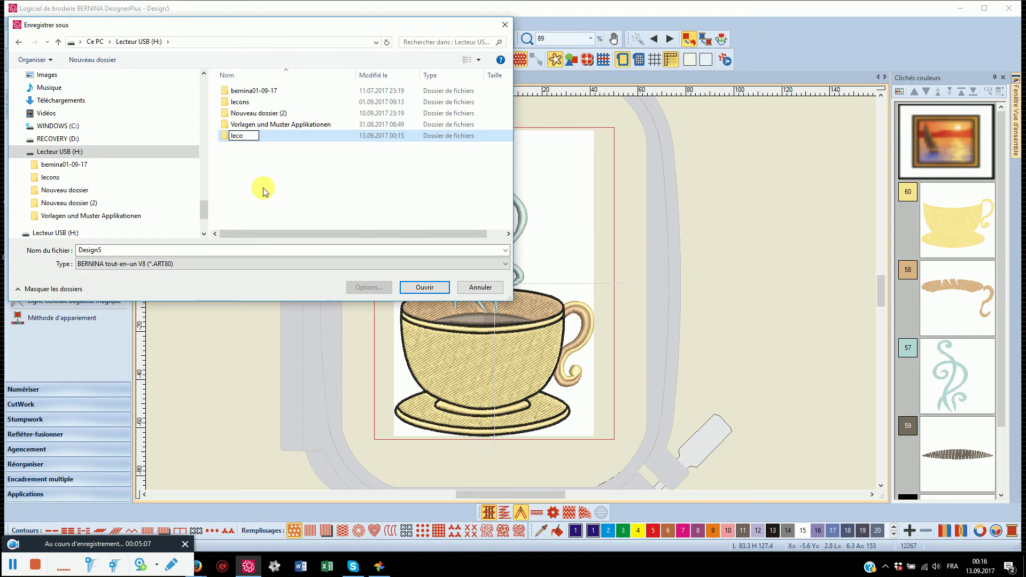
{"action": "type", "text": "n"}
{"action": "double_click", "coordinate": [227, 137]}
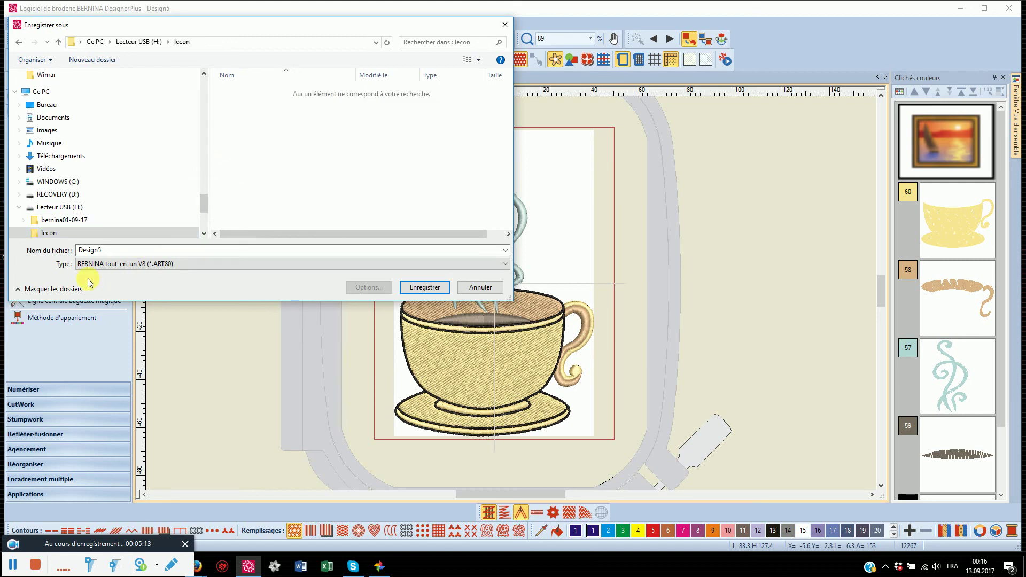
Name the file coffee1-image and save it in the lecon folder as a BERNINA V8 all-in-one (*.ART80) design.
{"action": "double_click", "coordinate": [109, 253]}
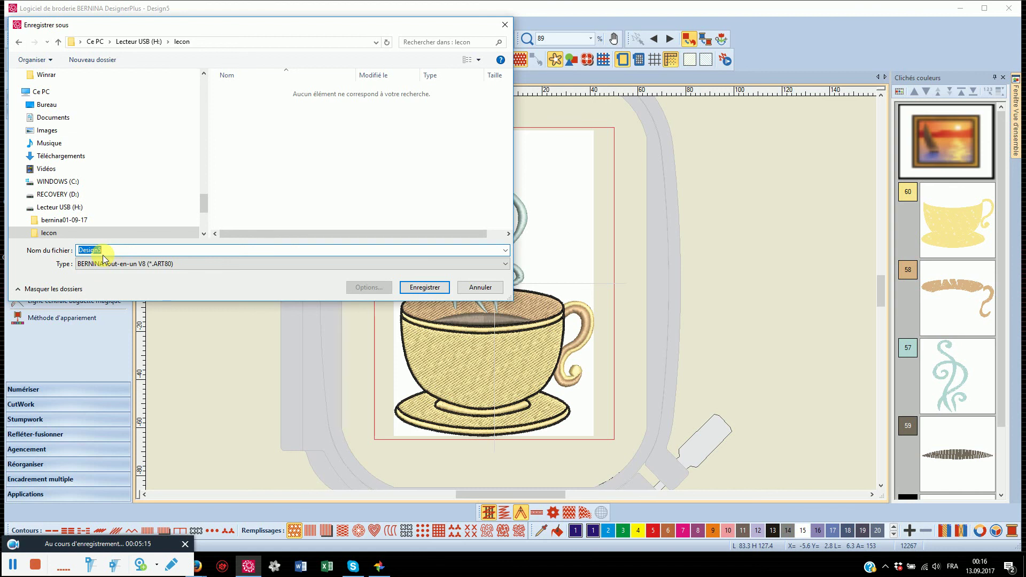
{"action": "key", "text": "BackSpace"}
{"action": "type", "text": "coffee1-image"}
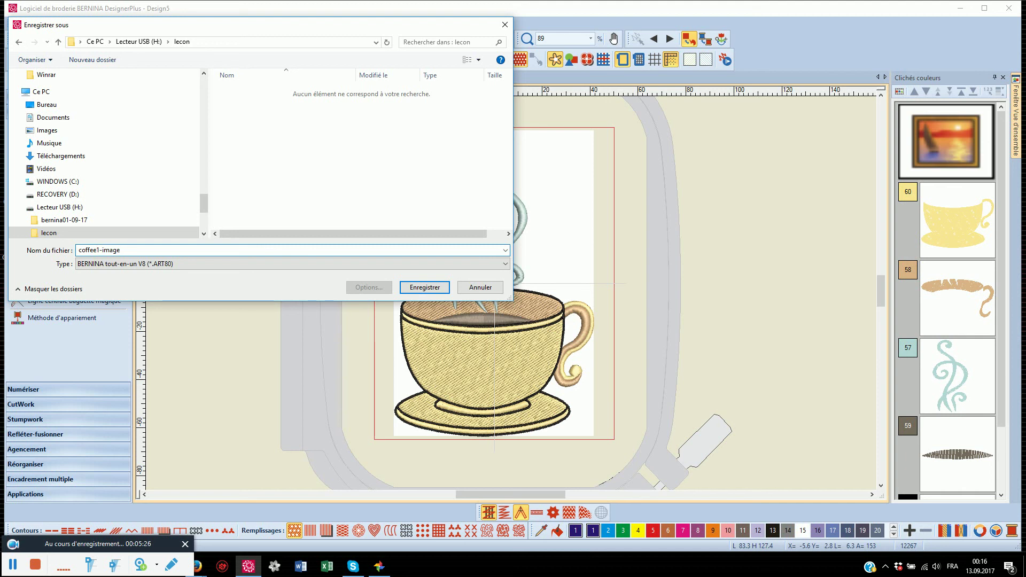
{"action": "left_click", "coordinate": [423, 287]}
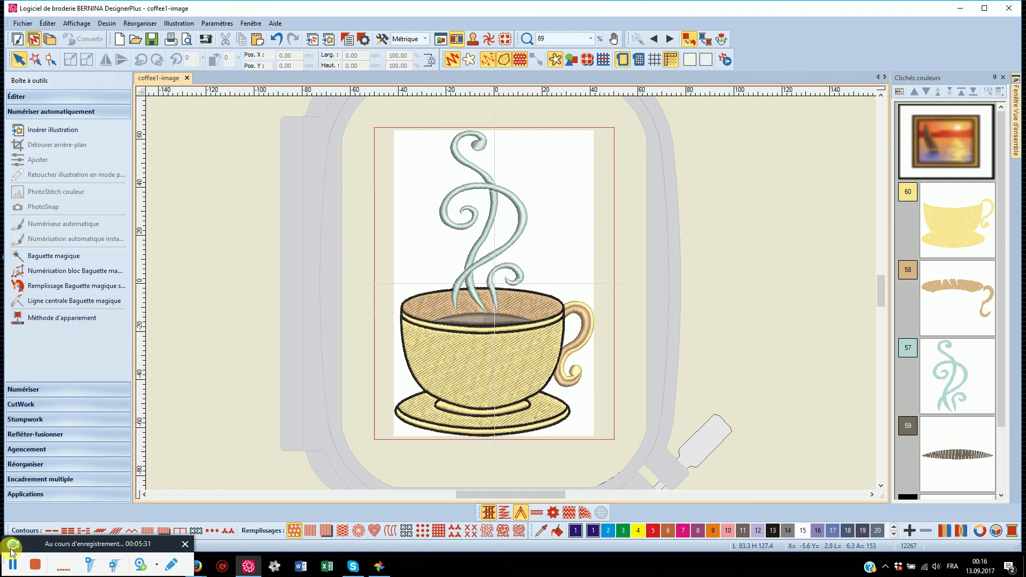
{"action": "left_click", "coordinate": [12, 566]}
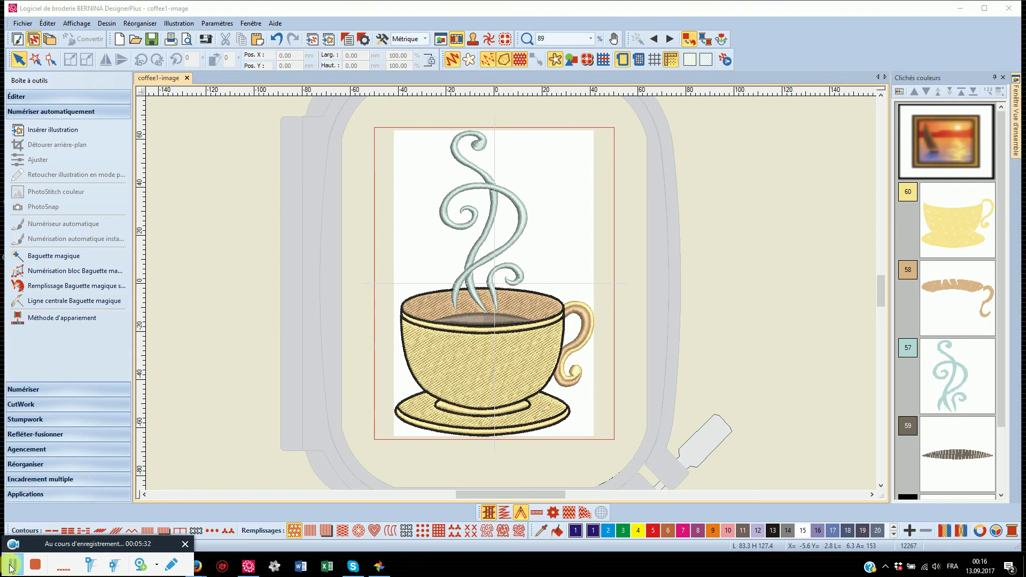